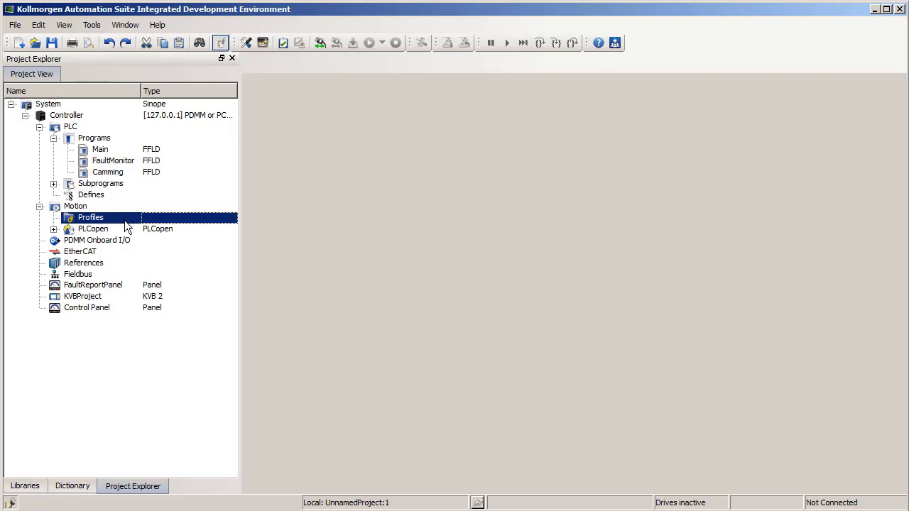
pyautogui.rightClick(125, 222)
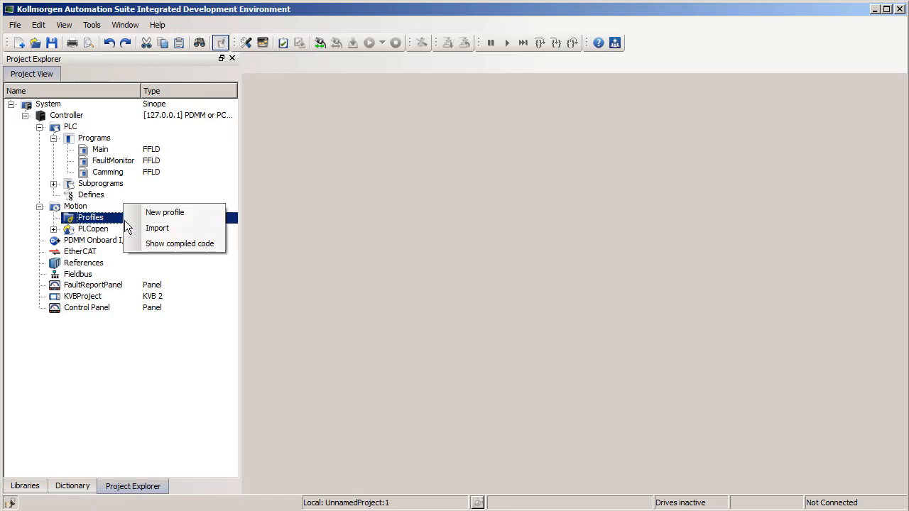
pyautogui.click(172, 228)
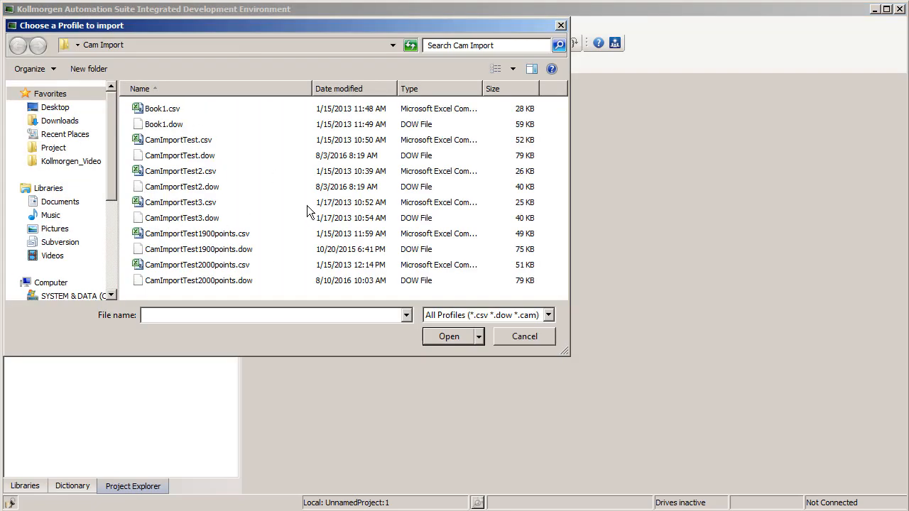
pyautogui.click(531, 337)
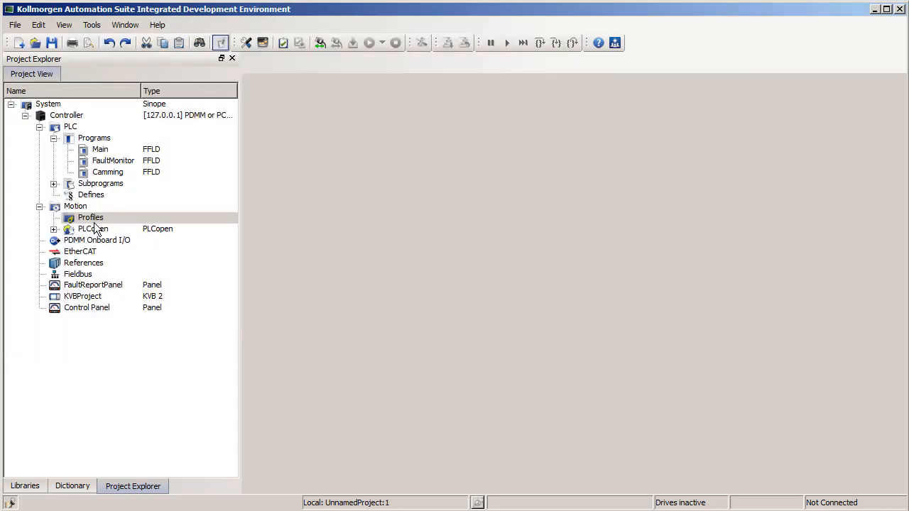
# Step: Create a new cam profile in the Motion Profiles folder and open it for editing
pyautogui.rightClick(94, 220)
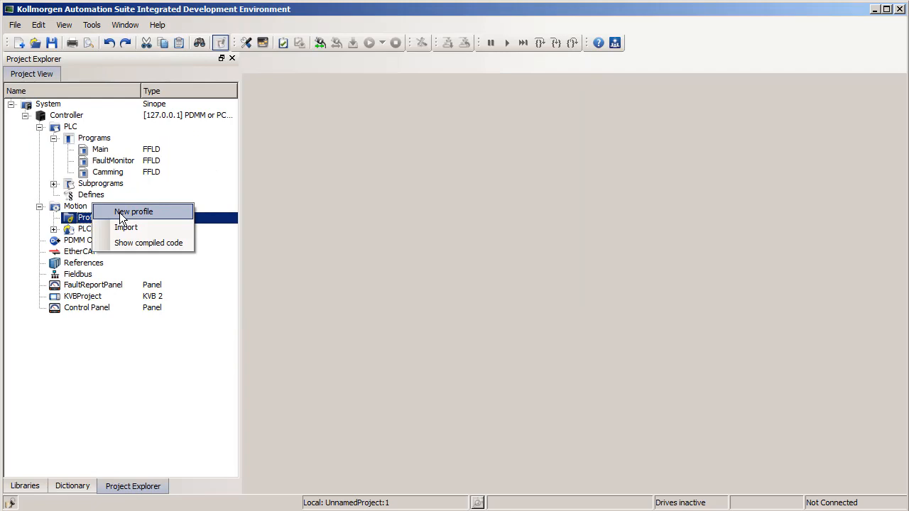
pyautogui.click(120, 213)
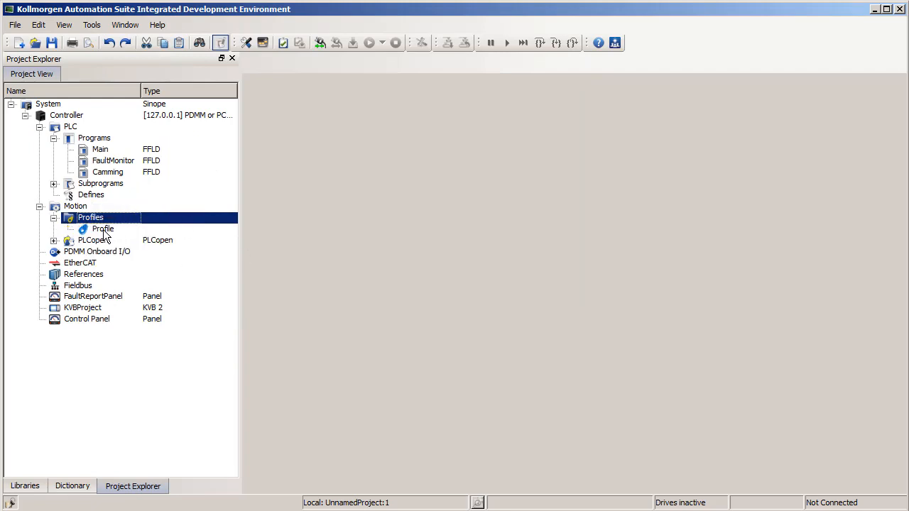
pyautogui.rightClick(110, 232)
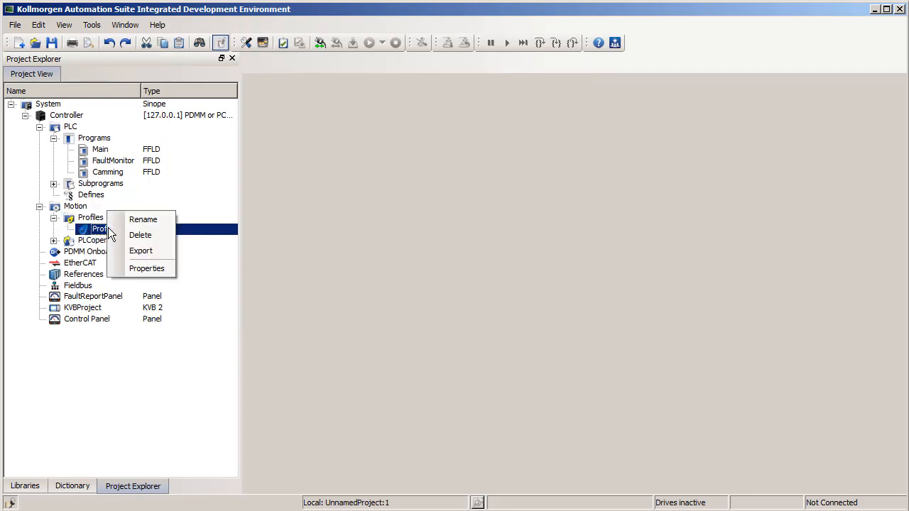
pyautogui.click(145, 221)
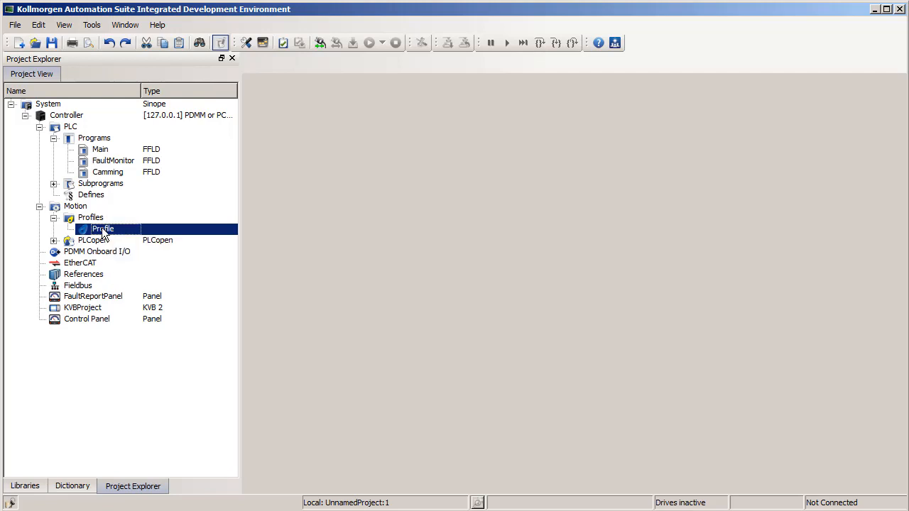
pyautogui.doubleClick(103, 231)
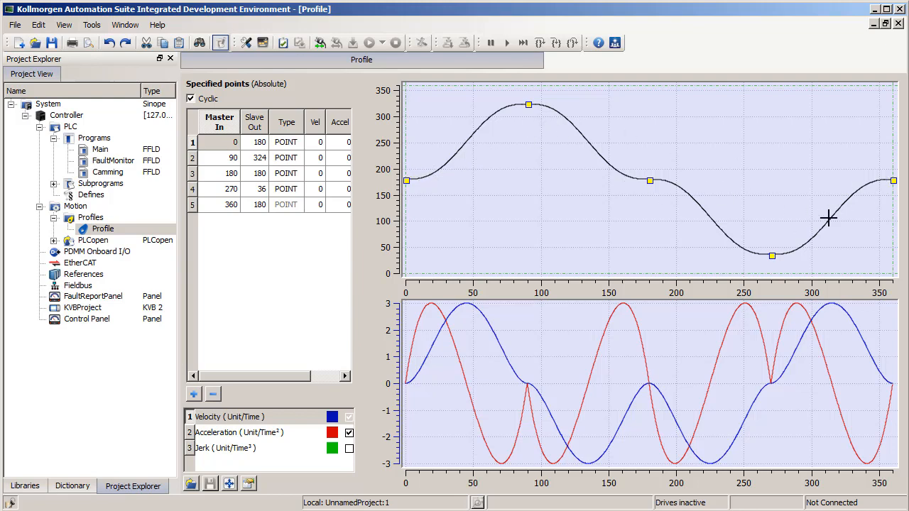
# Step: Examine the second point's Master In, Slave Out, Vel and Accel entries in the specified points table
pyautogui.click(226, 159)
pyautogui.click(256, 161)
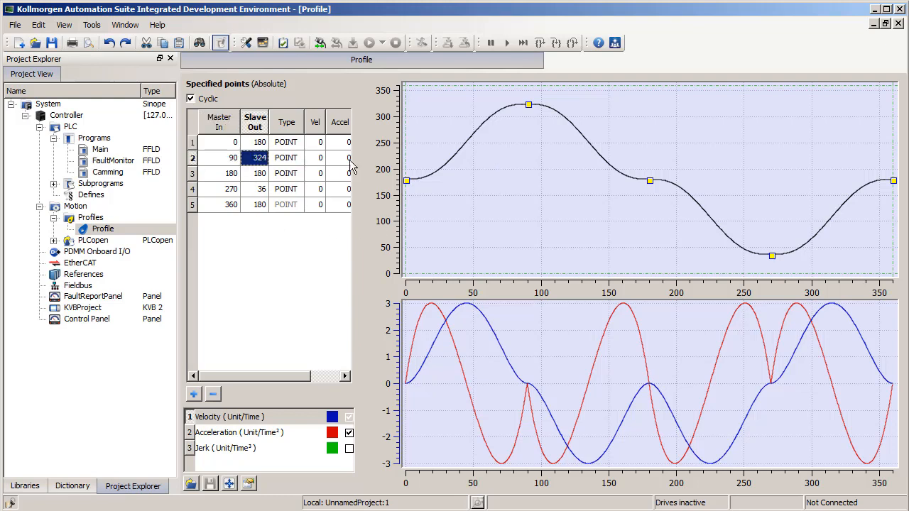
pyautogui.click(210, 157)
pyautogui.click(255, 162)
pyautogui.click(316, 158)
pyautogui.click(340, 157)
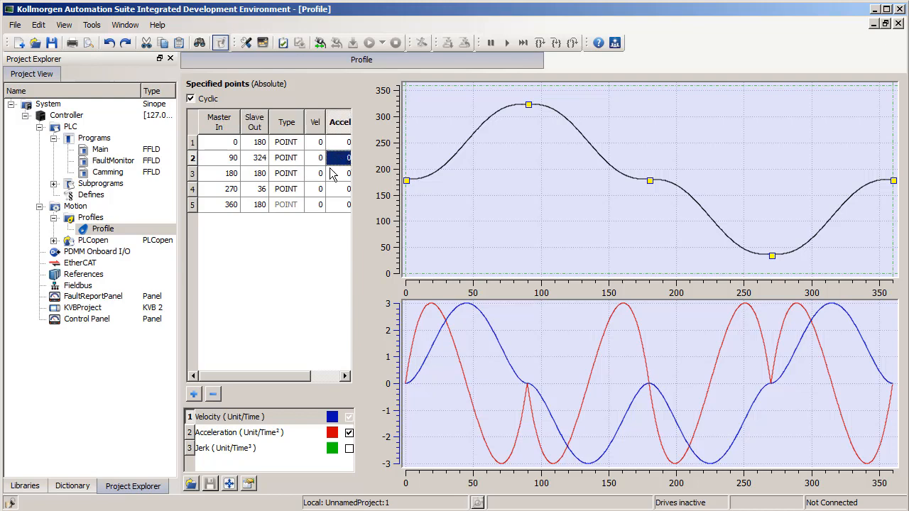
# Step: Set the second point's Master In value to 75
pyautogui.click(216, 162)
pyautogui.click(216, 162)
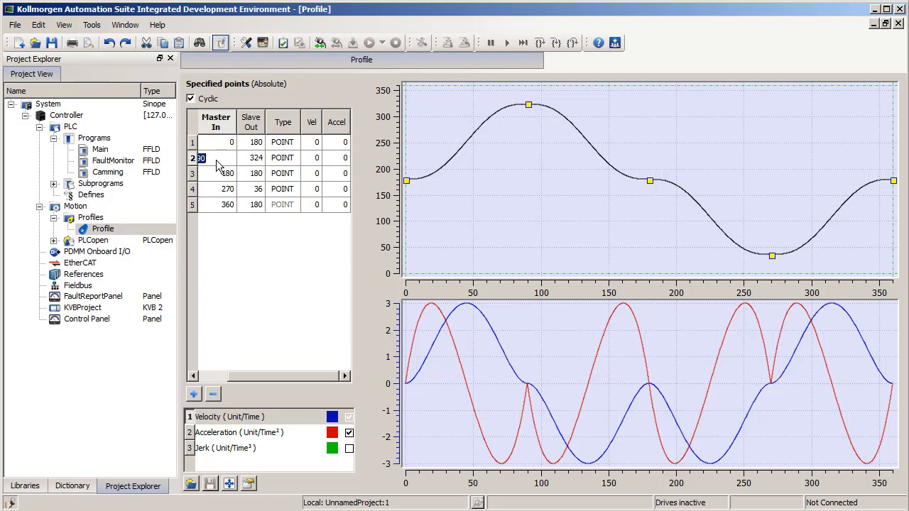
pyautogui.write('75')
pyautogui.press('Return')
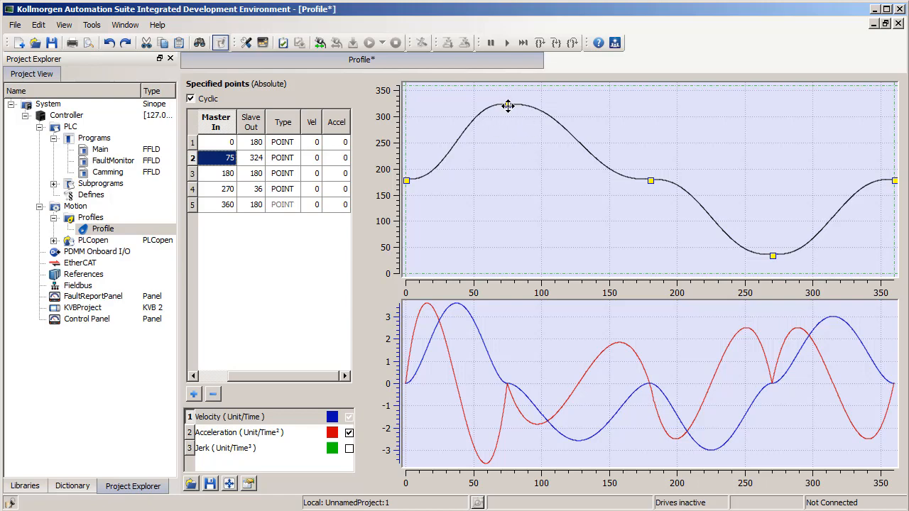
# Step: Move the second point on the curve to about master 87, slave 307, and tilt its tangent to a slight downward slope
pyautogui.moveTo(508, 106); pyautogui.dragTo(525, 113)
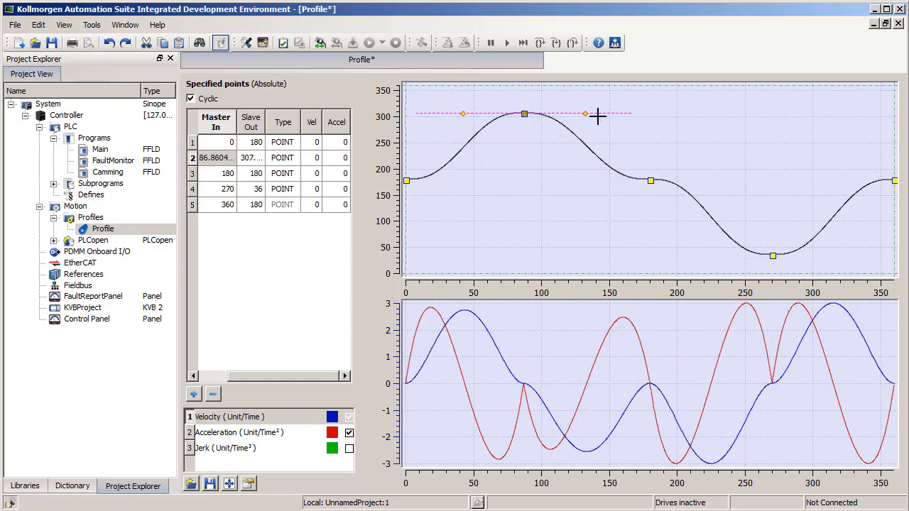
pyautogui.moveTo(586, 114); pyautogui.dragTo(579, 139)
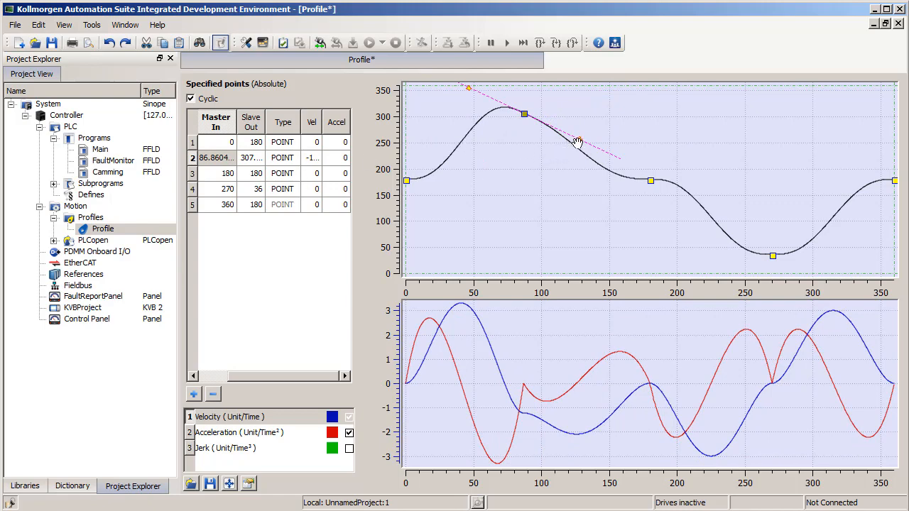
pyautogui.moveTo(580, 140); pyautogui.dragTo(575, 119)
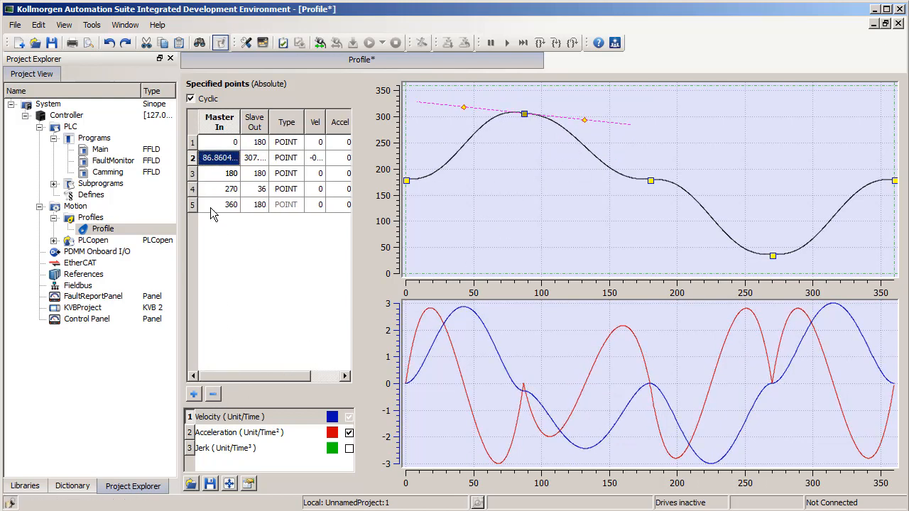
# Step: View the form for adding a new cam point without adding one, and remove the second point from the table
pyautogui.click(193, 394)
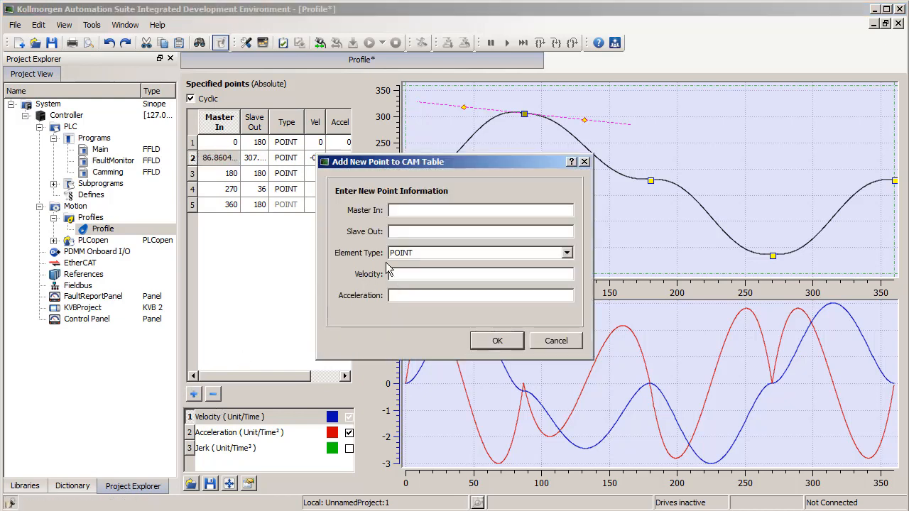
pyautogui.click(547, 339)
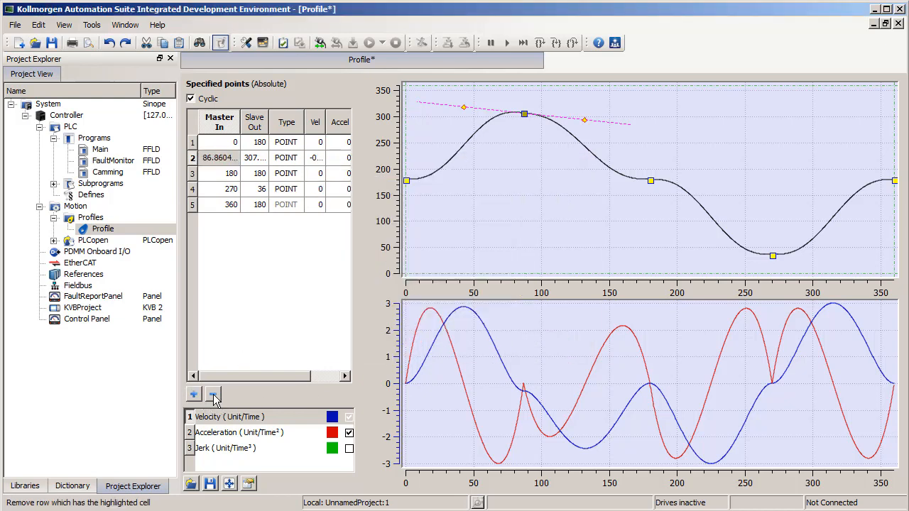
pyautogui.click(213, 395)
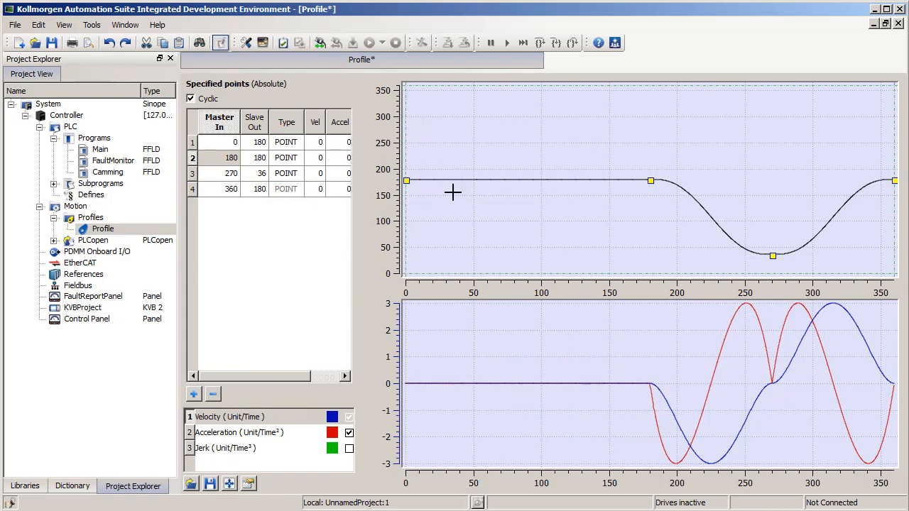
# Step: Insert a point on the flat part of the curve and move it to about master 70, slave 332
pyautogui.rightClick(507, 175)
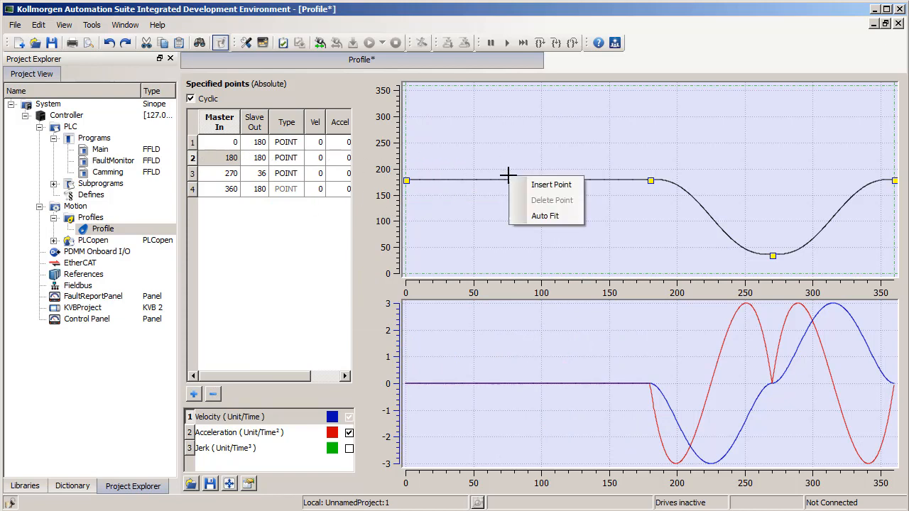
pyautogui.click(549, 184)
pyautogui.moveTo(509, 179); pyautogui.dragTo(501, 100)
# Step: Delete the point at master 180 and move the peak point to about master 120, slave 313
pyautogui.click(651, 180)
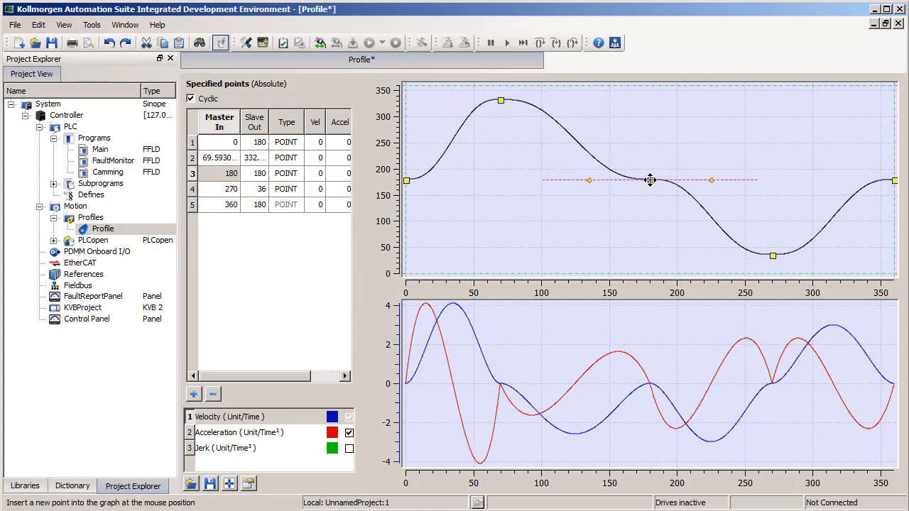
pyautogui.rightClick(651, 181)
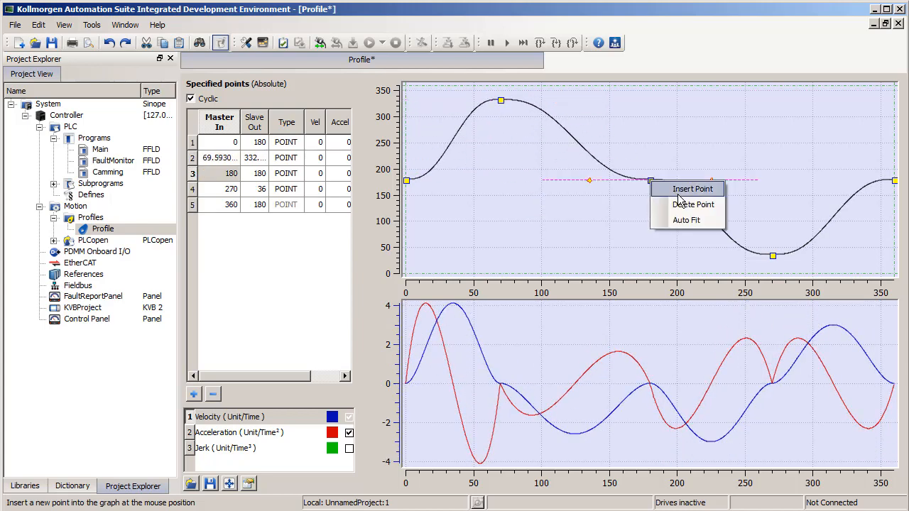
pyautogui.click(662, 203)
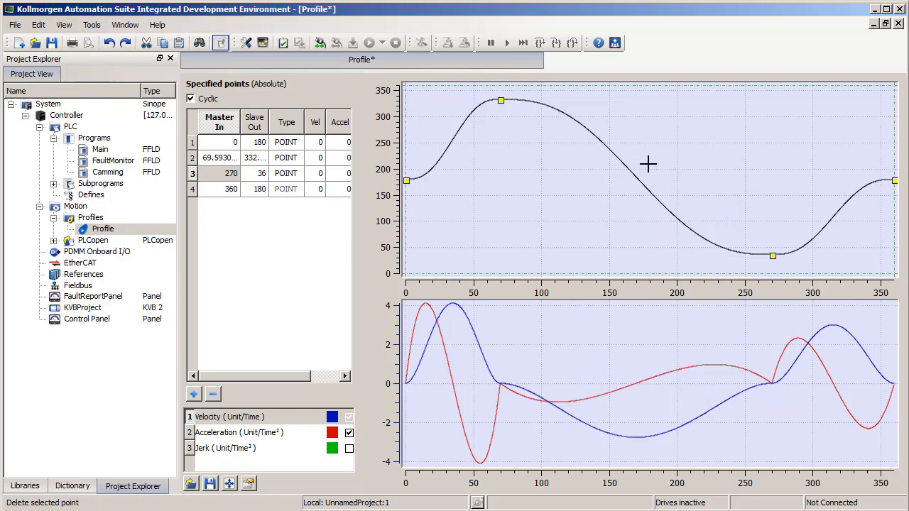
pyautogui.moveTo(501, 100); pyautogui.dragTo(569, 110)
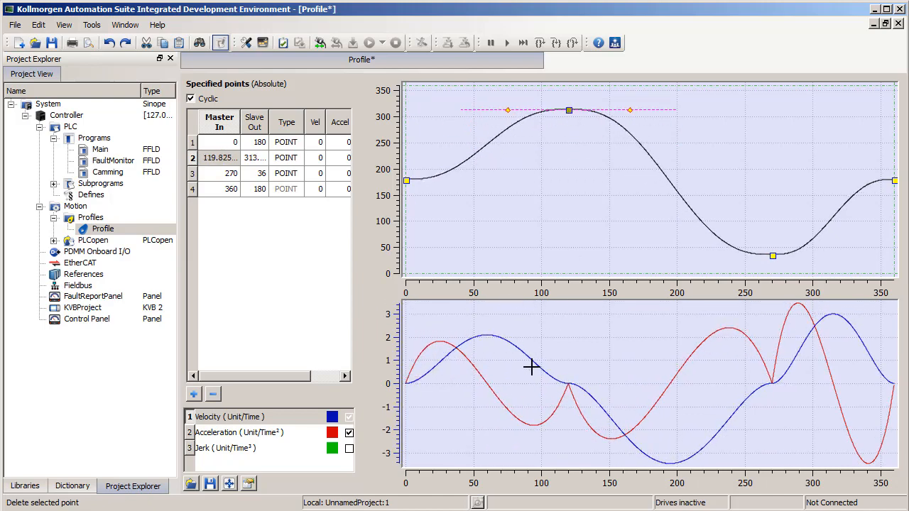
# Step: Show the jerk curve on the lower graph and hide it again
pyautogui.click(280, 431)
pyautogui.click(349, 449)
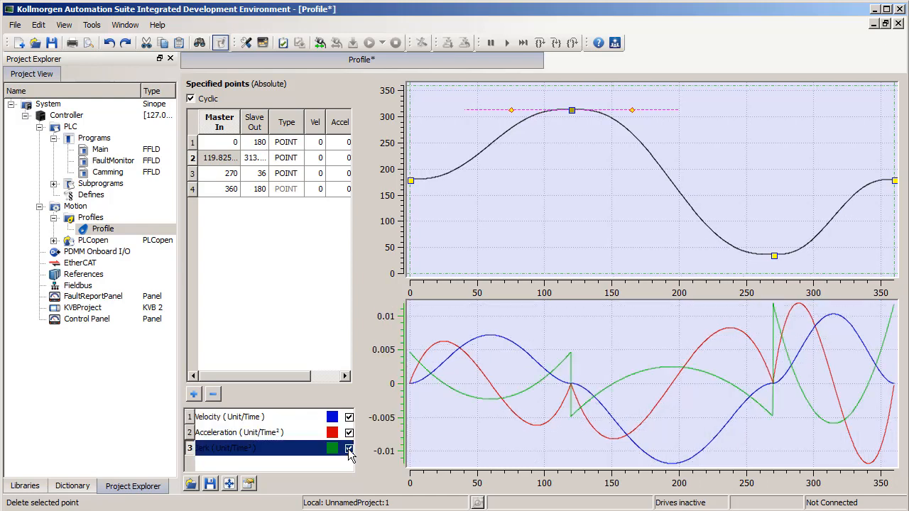
pyautogui.click(349, 450)
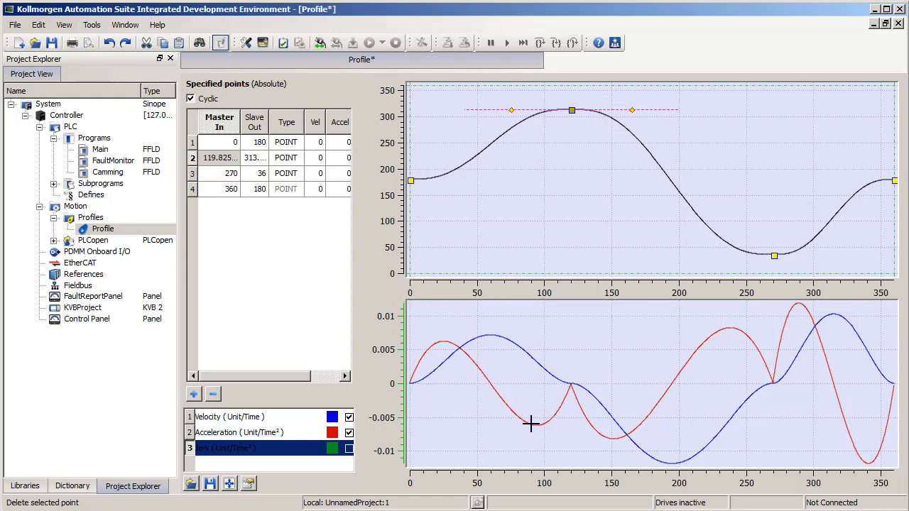
# Step: Cycle the lower graph's scale through velocity, acceleration and jerk, and hide the acceleration curve
pyautogui.click(302, 420)
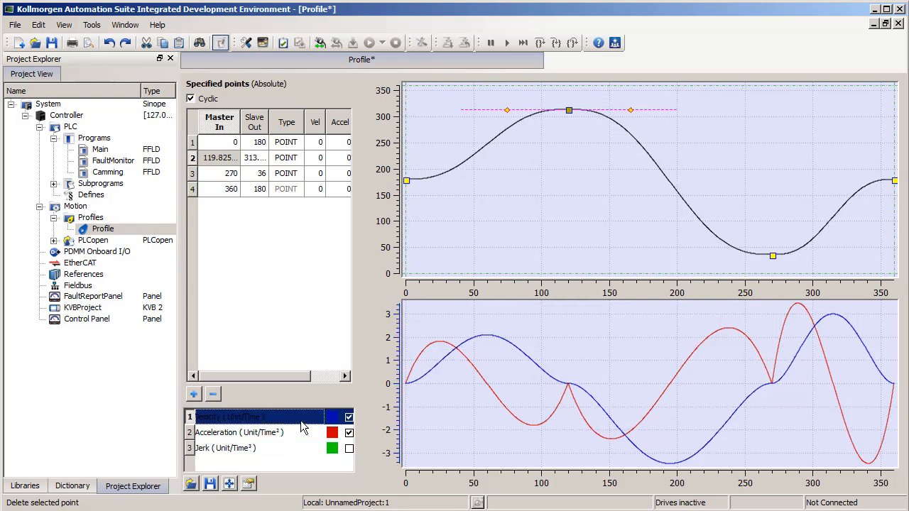
pyautogui.click(286, 439)
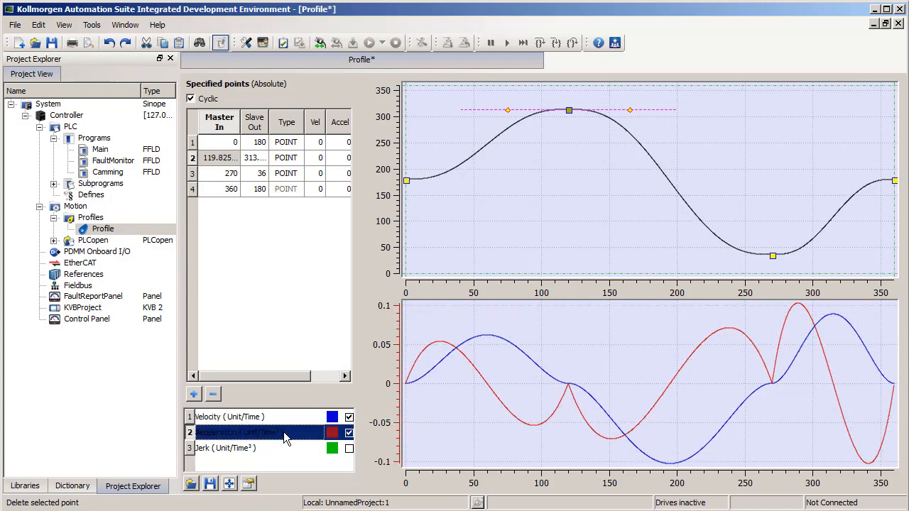
pyautogui.click(284, 452)
pyautogui.click(272, 420)
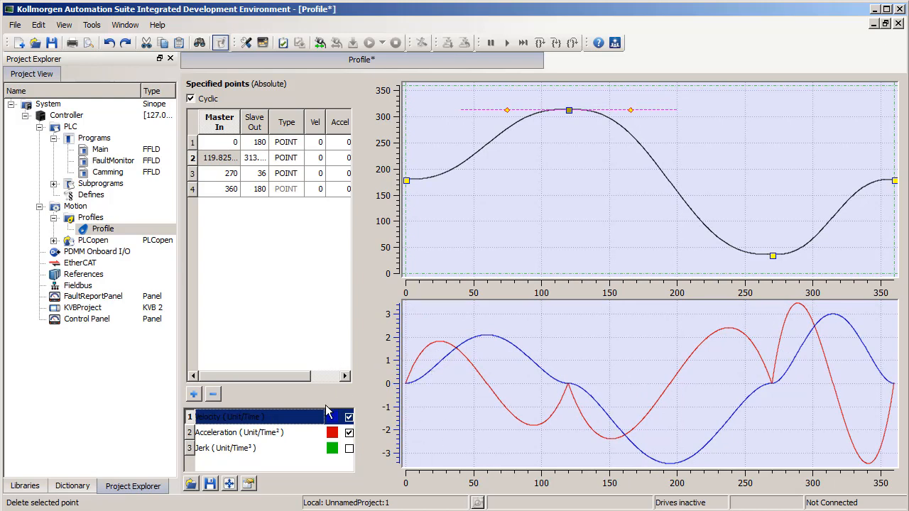
pyautogui.click(349, 432)
pyautogui.click(290, 419)
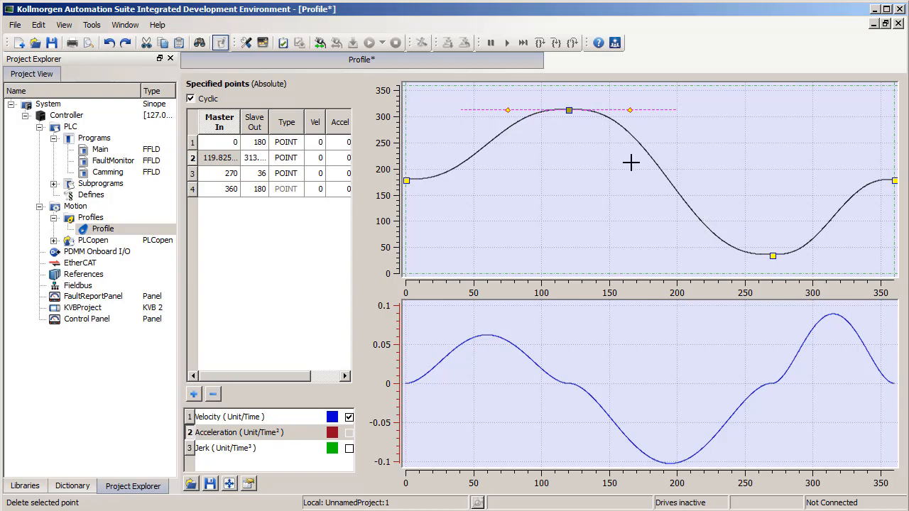
# Step: Change the second point's type to LINE and move the segment's ends to about master 113.5, slave 279 and master 273.7, slave 80
pyautogui.click(299, 161)
pyautogui.click(299, 160)
pyautogui.click(299, 158)
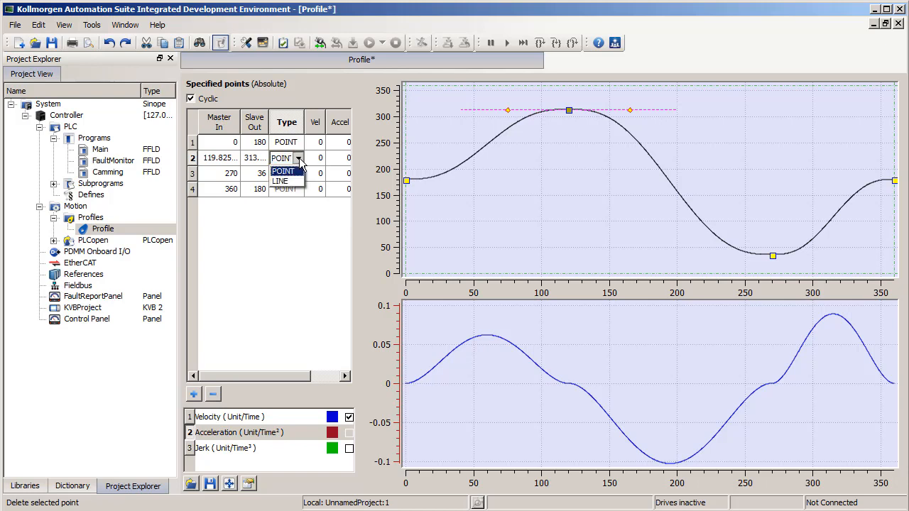
pyautogui.click(297, 188)
pyautogui.click(306, 252)
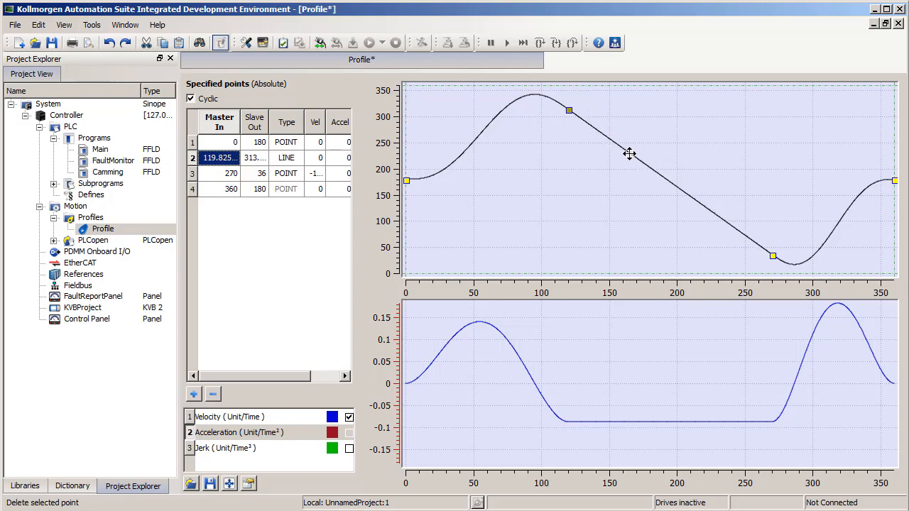
pyautogui.moveTo(569, 111); pyautogui.dragTo(560, 128)
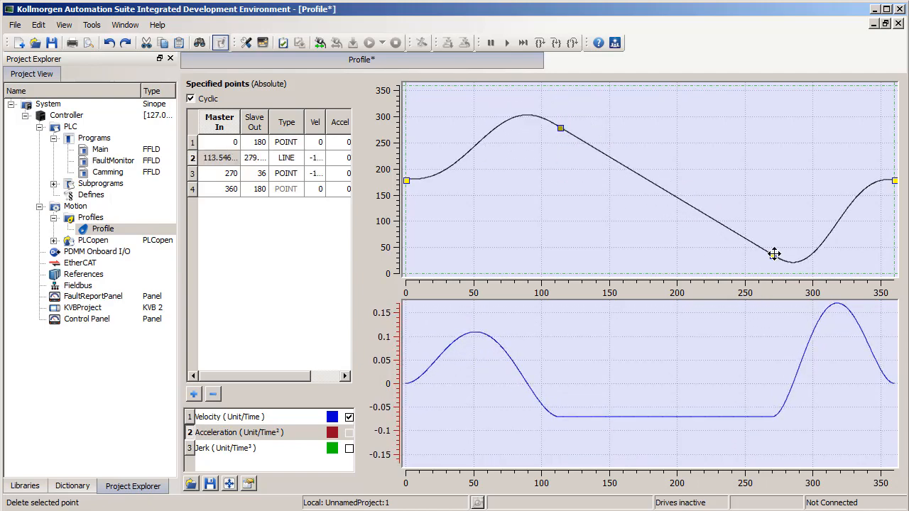
pyautogui.moveTo(774, 254); pyautogui.dragTo(777, 232)
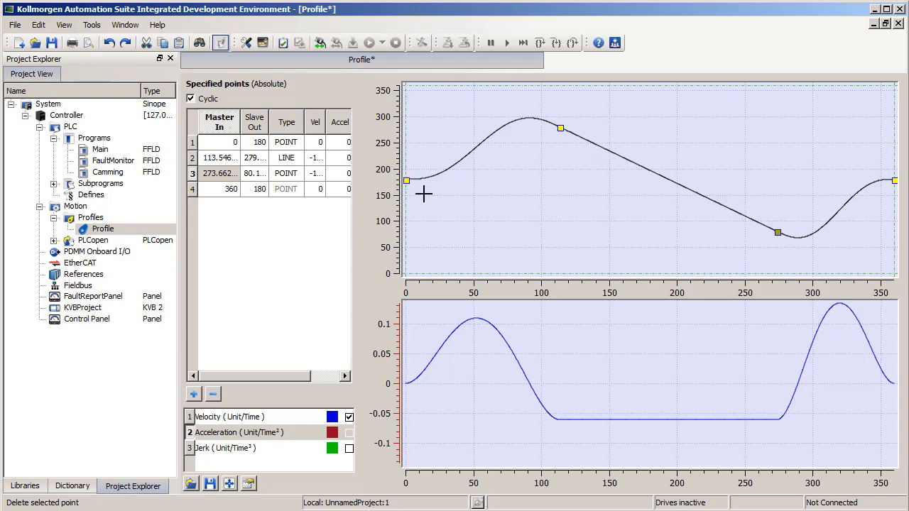
# Step: Turn off Cyclic for the profile and move the start point to slave 0 and the end point to slave 360
pyautogui.click(191, 99)
pyautogui.moveTo(406, 180); pyautogui.dragTo(408, 241)
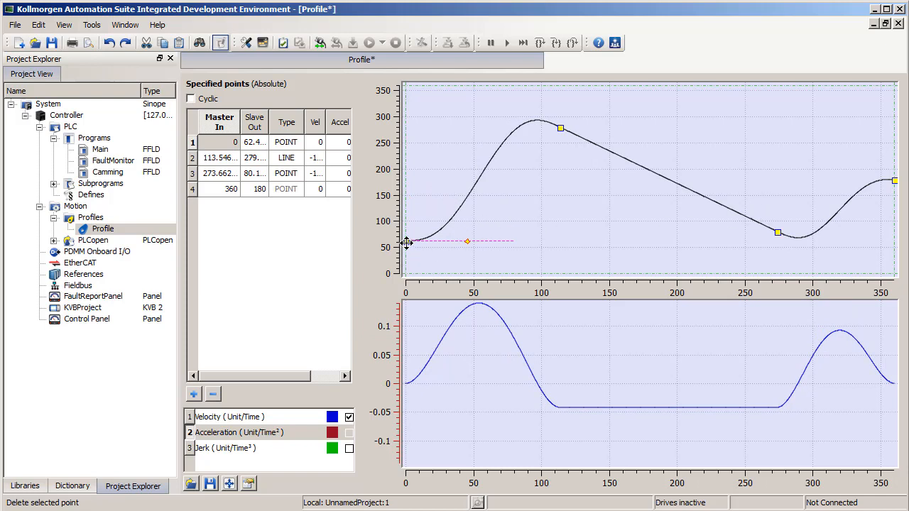
pyautogui.moveTo(406, 243); pyautogui.dragTo(387, 291)
pyautogui.moveTo(894, 181); pyautogui.dragTo(899, 78)
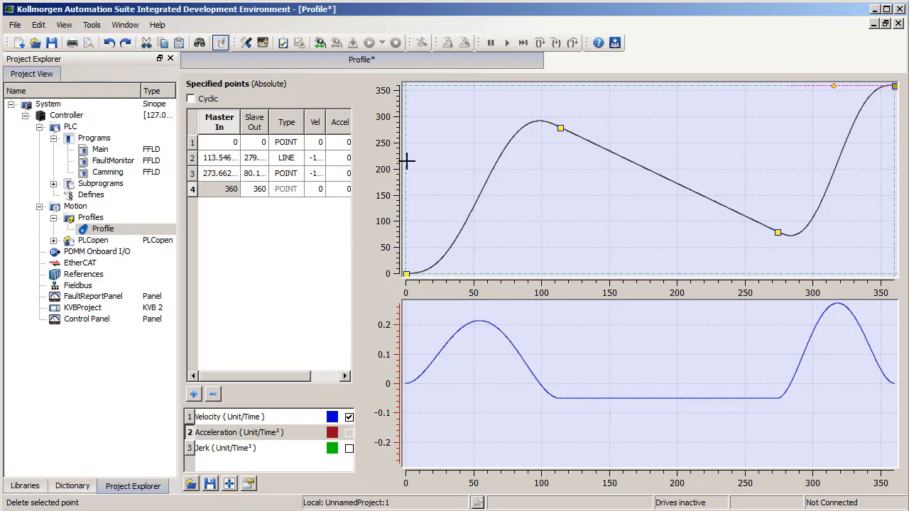
# Step: Set the cam profile's Master/Input Scale to 720 and its Slave/Output Scale to 10 in the profile properties
pyautogui.rightClick(111, 235)
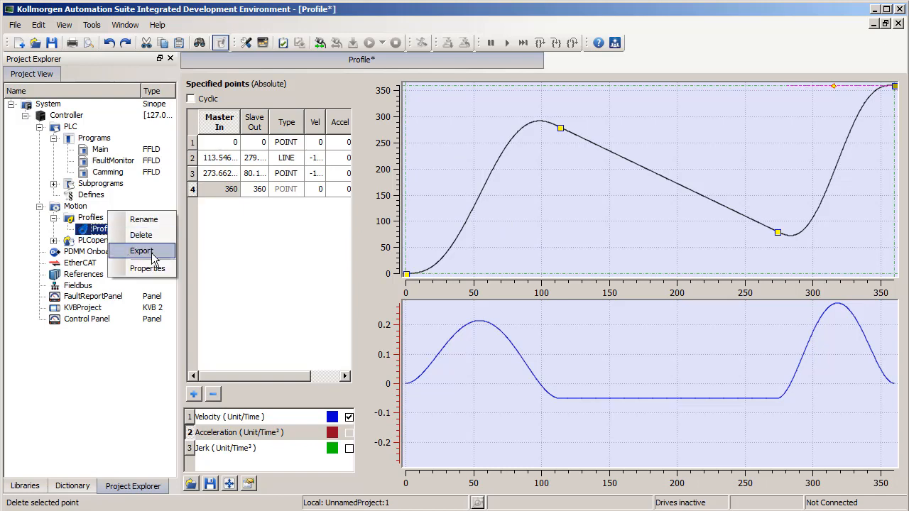
pyautogui.click(148, 269)
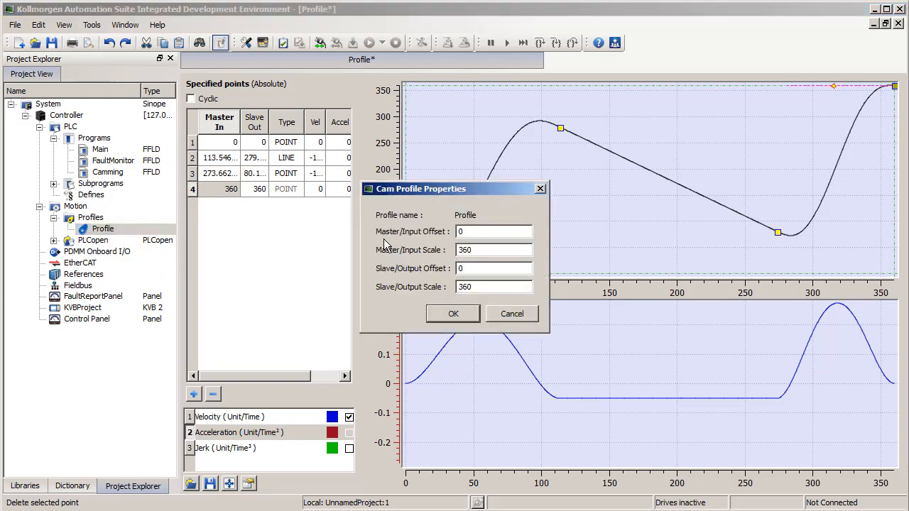
pyautogui.moveTo(457, 188); pyautogui.dragTo(291, 193)
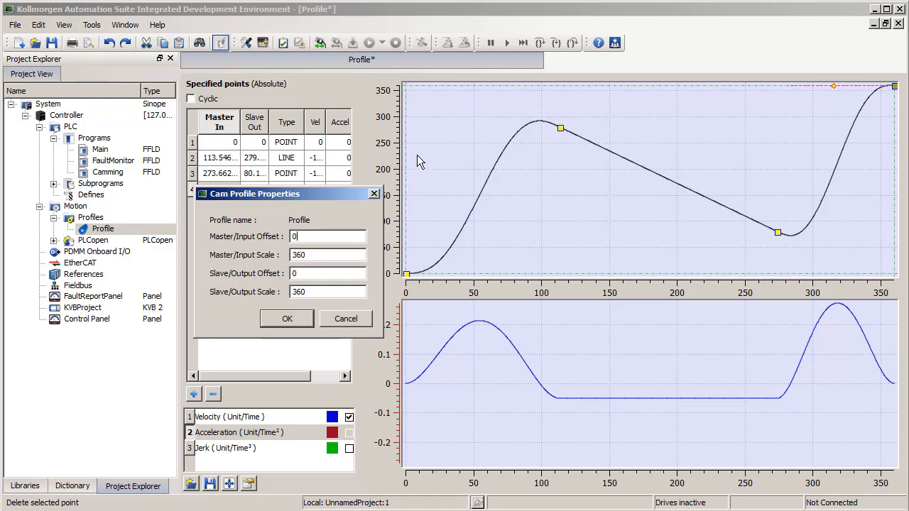
pyautogui.moveTo(332, 196); pyautogui.dragTo(282, 206)
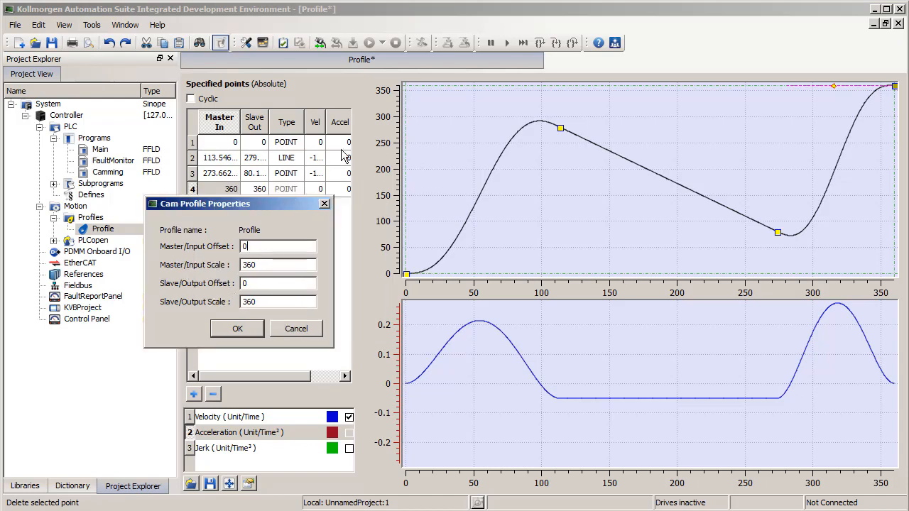
pyautogui.click(253, 264)
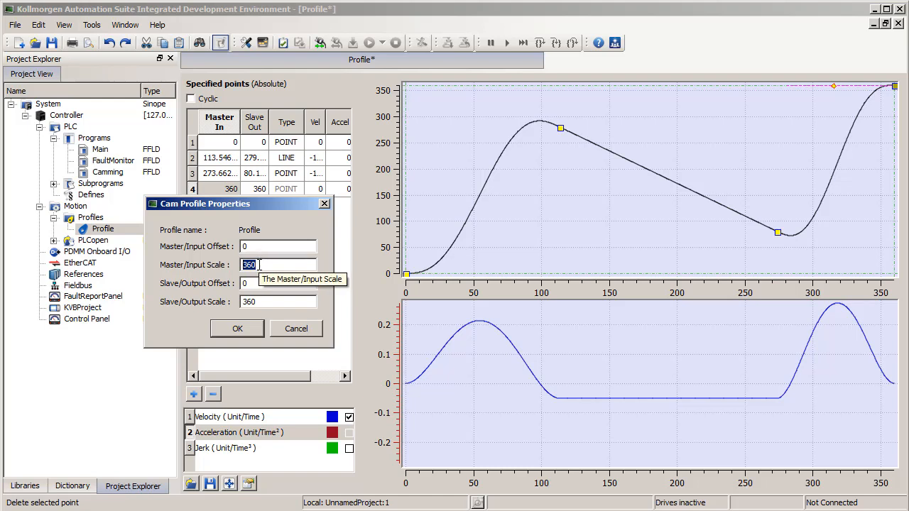
pyautogui.write('20')
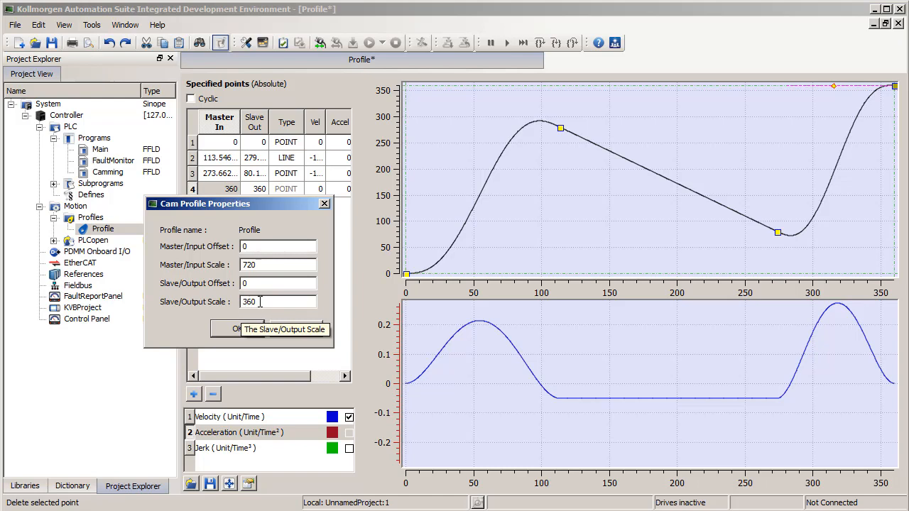
pyautogui.moveTo(260, 302); pyautogui.dragTo(210, 305)
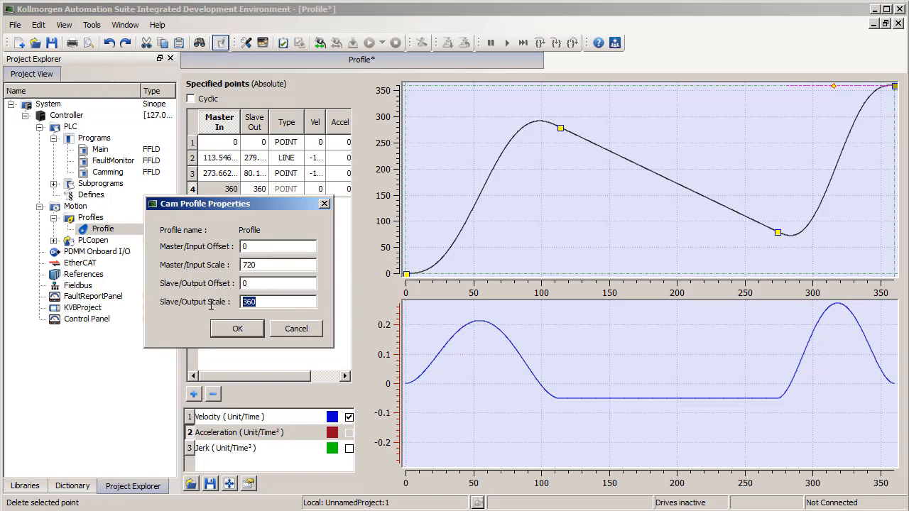
pyautogui.write('10')
pyautogui.click(251, 333)
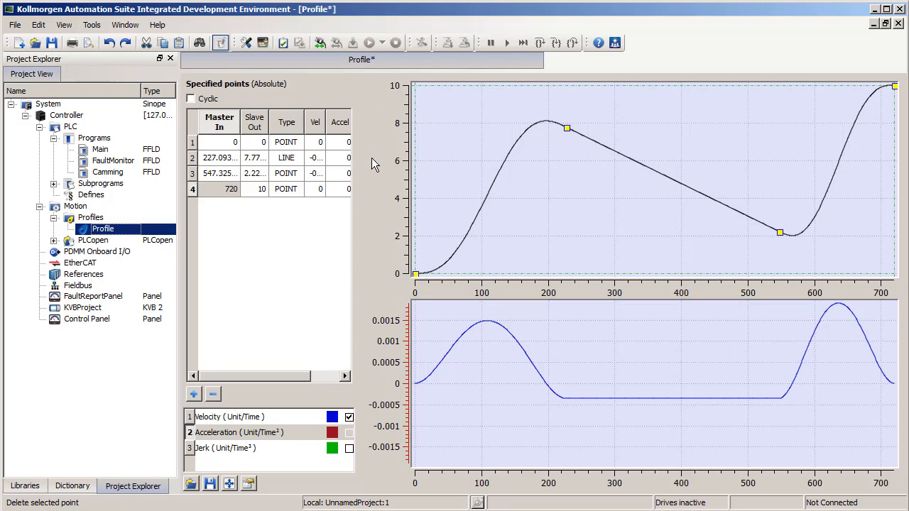
# Step: Set the cam profile's Slave/Output Offset to -5 in the profile properties
pyautogui.rightClick(114, 234)
pyautogui.click(137, 268)
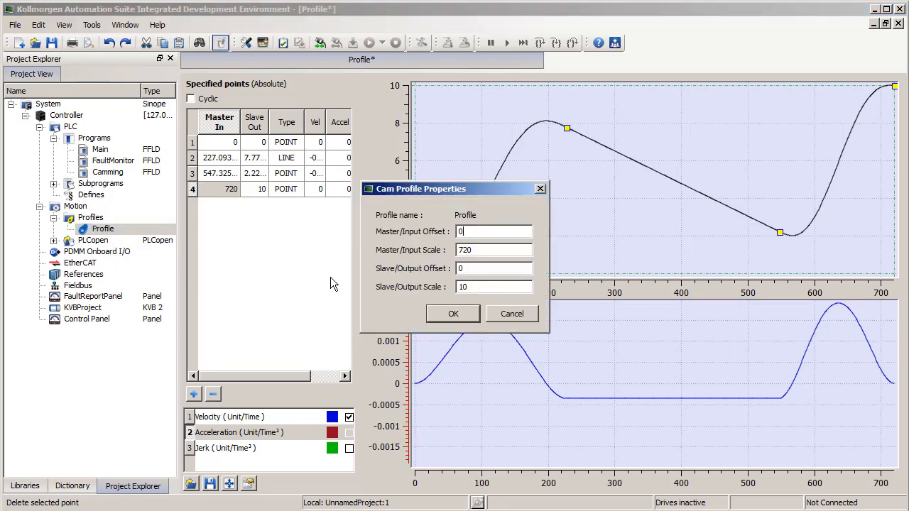
pyautogui.moveTo(409, 193); pyautogui.dragTo(238, 225)
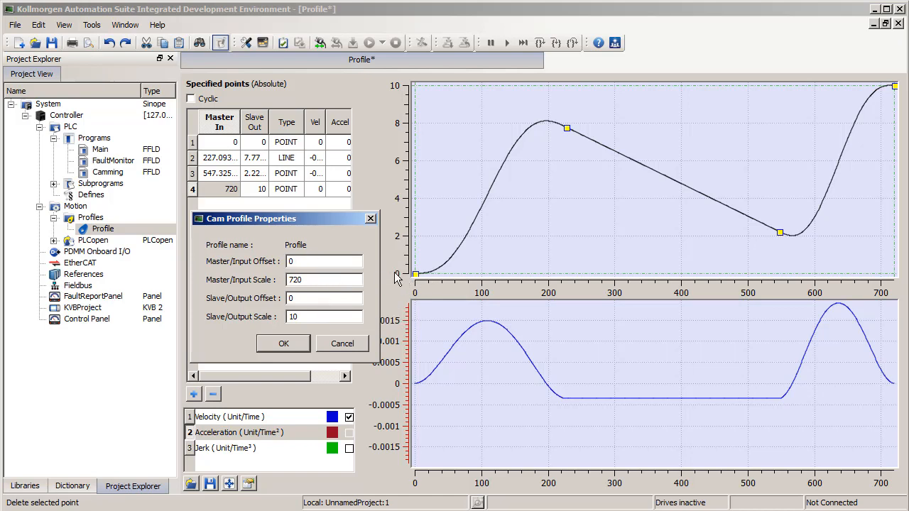
pyautogui.click(308, 300)
pyautogui.doubleClick(291, 298)
pyautogui.write('-5')
pyautogui.click(283, 343)
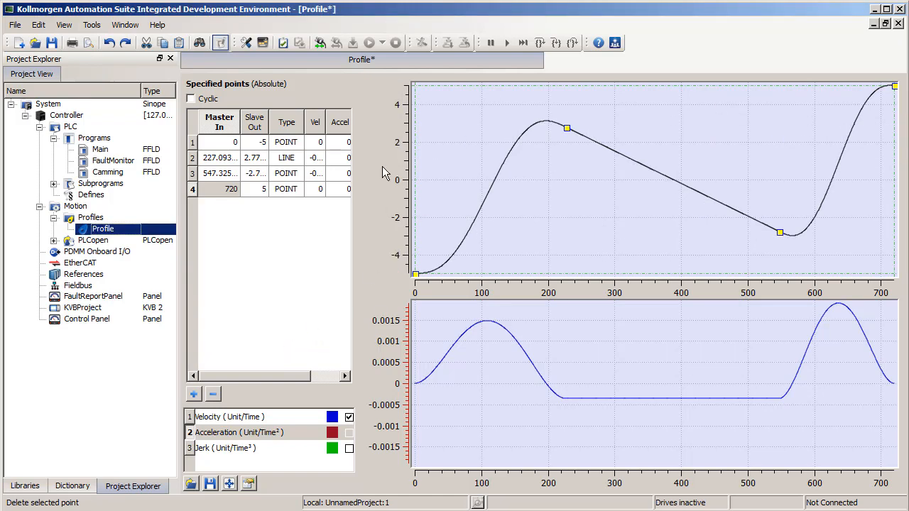